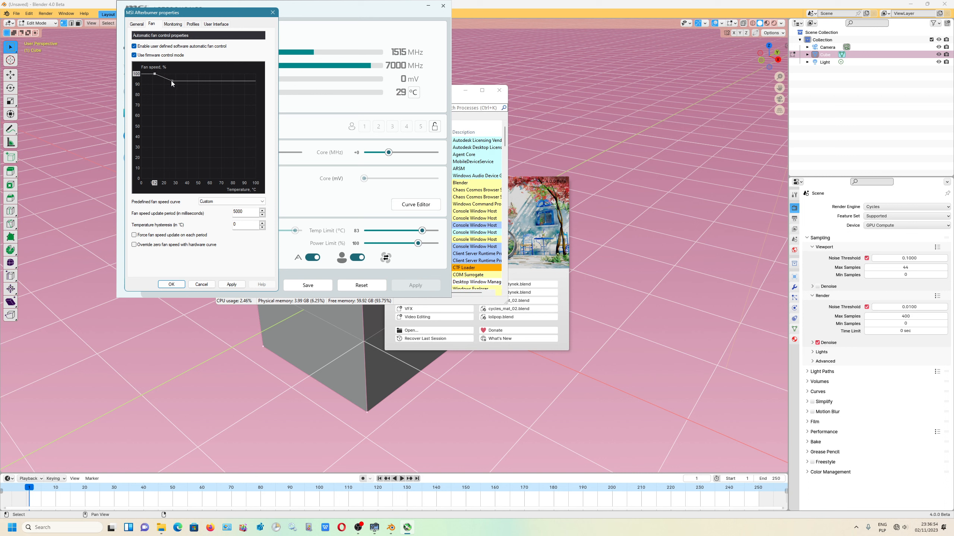
Raise the fan curve's second point to 100% fan speed, apply the fan settings, and minimise both monitoring windows
{"action": "left_click_drag", "start_coordinate": [171, 81], "coordinate": [172, 73]}
{"action": "left_click", "coordinate": [230, 284]}
{"action": "left_click", "coordinate": [182, 286]}
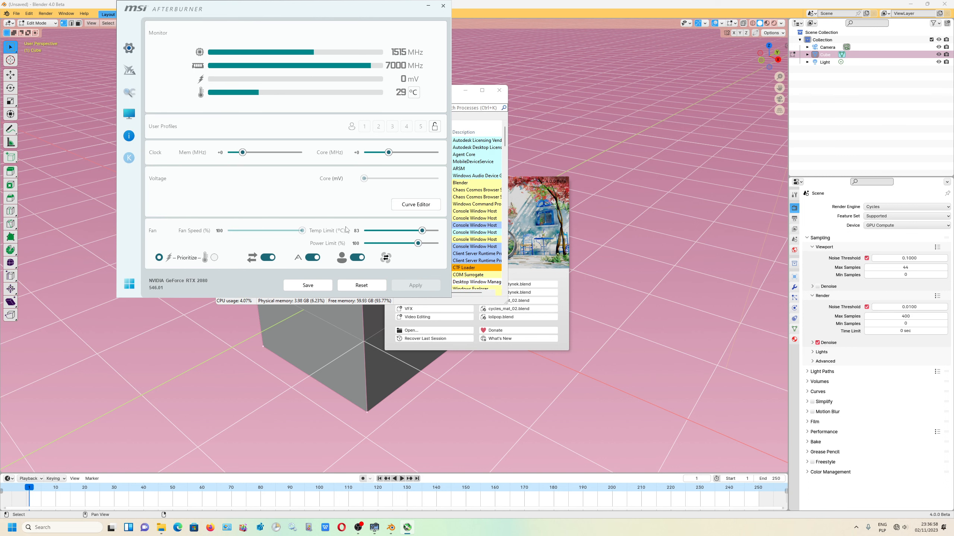
{"action": "left_click", "coordinate": [428, 5]}
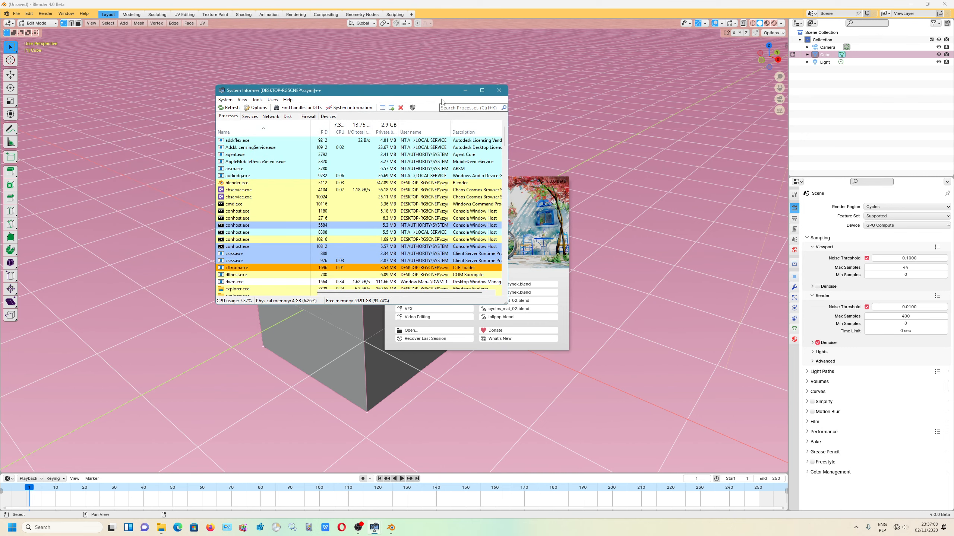
{"action": "left_click", "coordinate": [465, 90]}
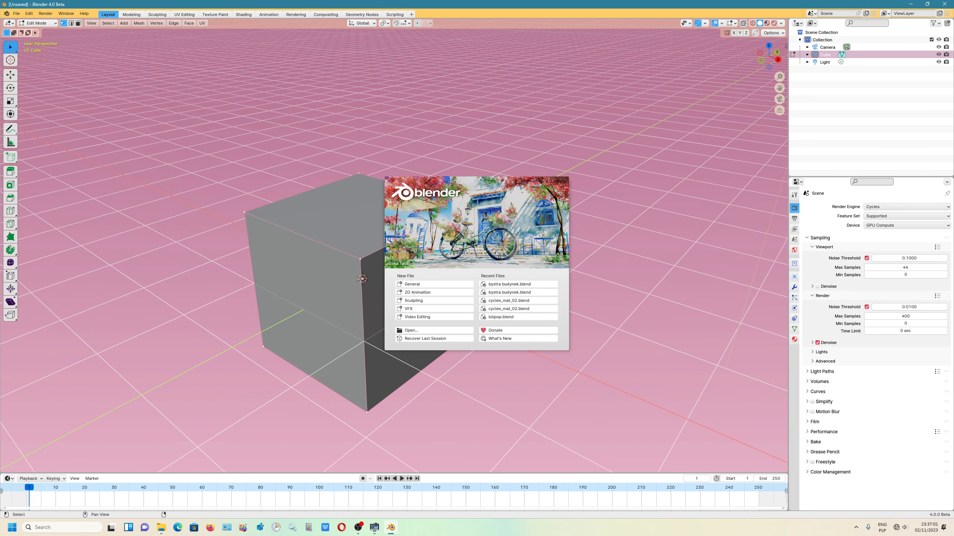
Dismiss the splash screen and open the project file bystra budynek.blend
{"action": "left_click", "coordinate": [333, 359]}
{"action": "middle_click_drag", "start_coordinate": [379, 334], "coordinate": [330, 309]}
{"action": "left_click", "coordinate": [16, 13]}
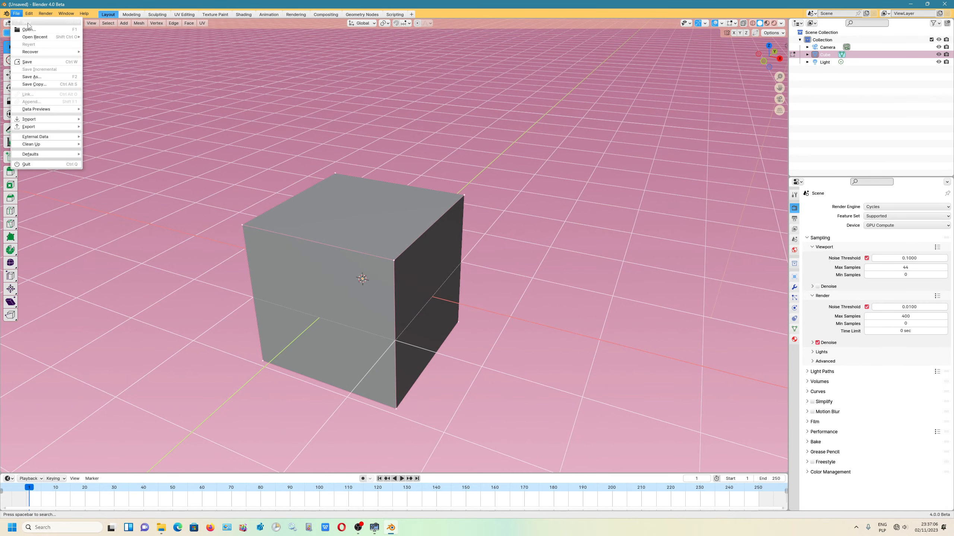
{"action": "left_click", "coordinate": [28, 29]}
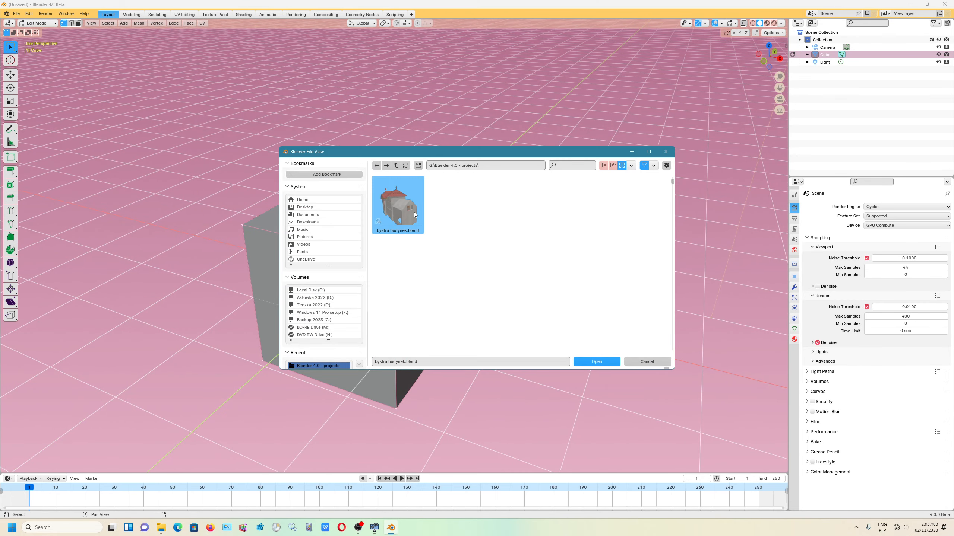
{"action": "left_click", "coordinate": [601, 362]}
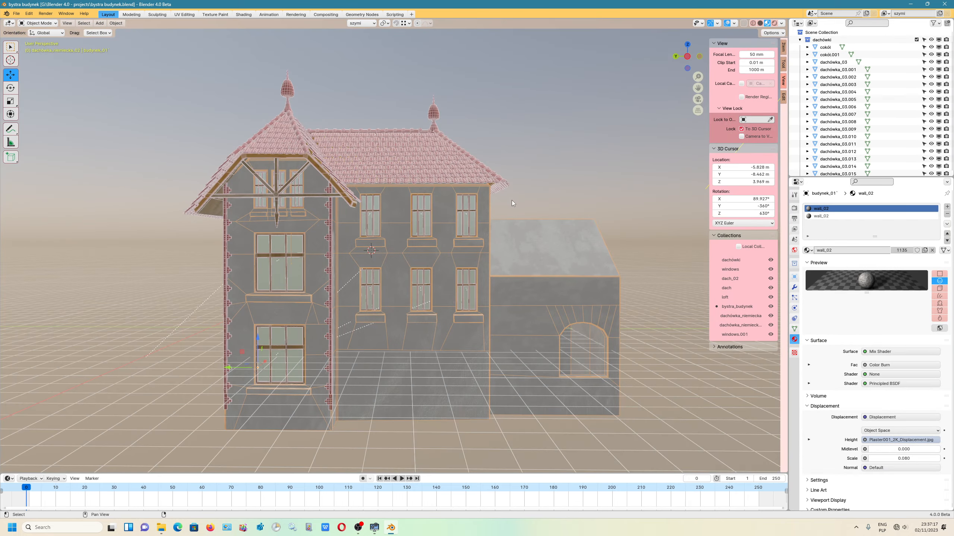
Switch the viewport to rendered shading and examine the building's walls, windows and roof from several sides
{"action": "mouse_move", "coordinate": [510, 199]}
{"action": "middle_mouse_down"}
{"action": "mouse_move", "coordinate": [564, 206]}
{"action": "mouse_move", "coordinate": [551, 198]}
{"action": "mouse_move", "coordinate": [561, 187]}
{"action": "middle_mouse_up"}
{"action": "left_click", "coordinate": [774, 23]}
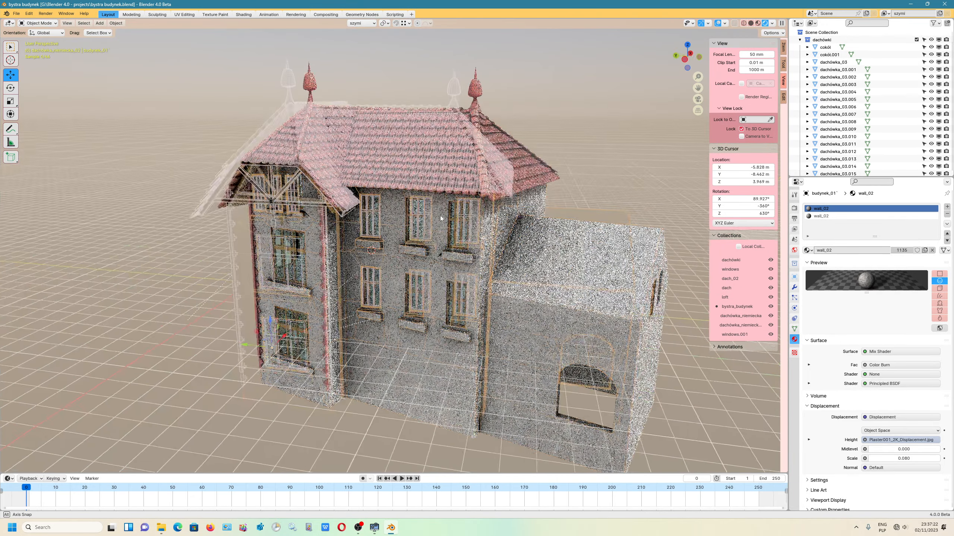
{"action": "middle_click_drag", "start_coordinate": [435, 211], "coordinate": [405, 204]}
{"action": "scroll", "coordinate": [398, 252], "scroll_direction": "down", "scroll_amount": 6}
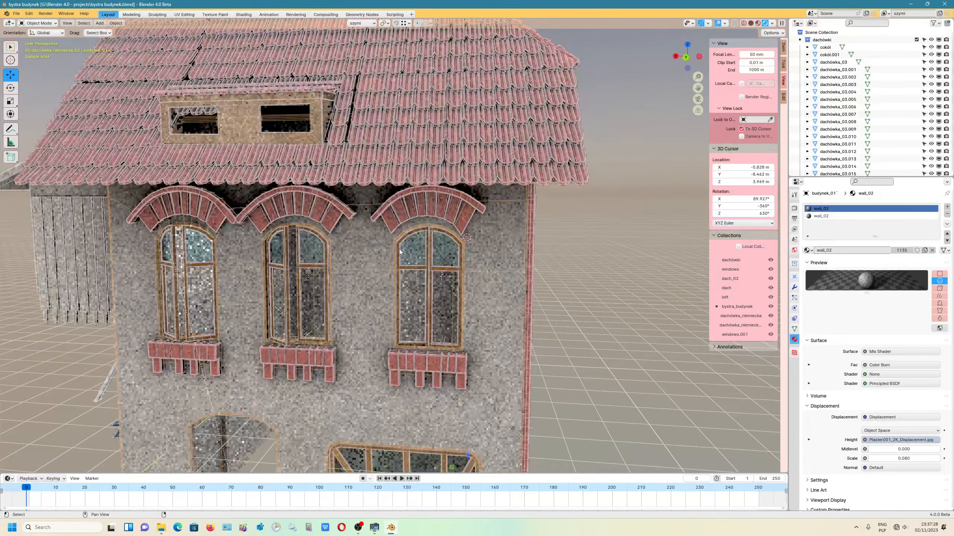
{"action": "mouse_move", "coordinate": [398, 251]}
{"action": "middle_mouse_down"}
{"action": "mouse_move", "coordinate": [410, 246]}
{"action": "mouse_move", "coordinate": [396, 241]}
{"action": "mouse_move", "coordinate": [415, 247]}
{"action": "middle_mouse_up"}
{"action": "scroll", "coordinate": [415, 247], "scroll_direction": "up", "scroll_amount": 5}
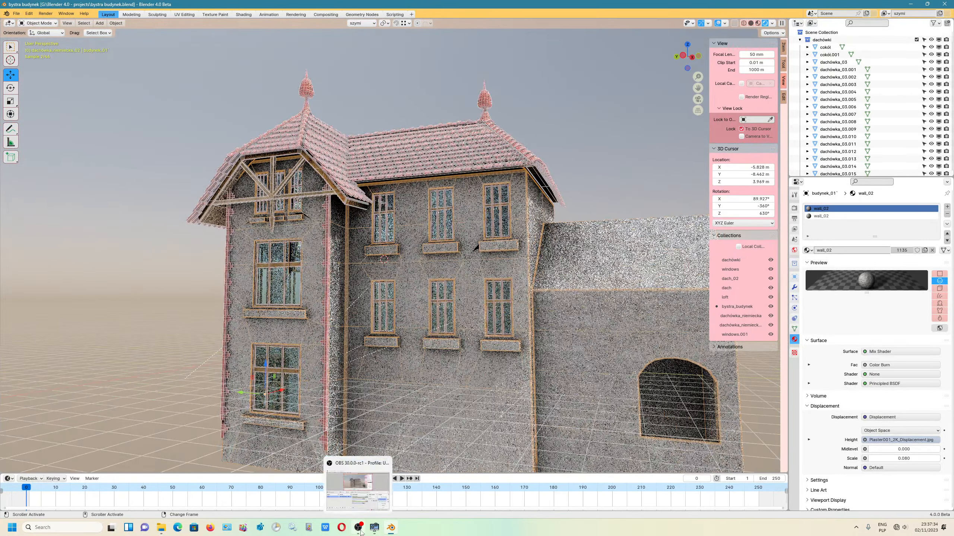
Switch to System Informer's System Information window to check the GPU load during viewport rendering, and minimise it
{"action": "mouse_move", "coordinate": [375, 528]}
{"action": "left_click", "coordinate": [347, 489]}
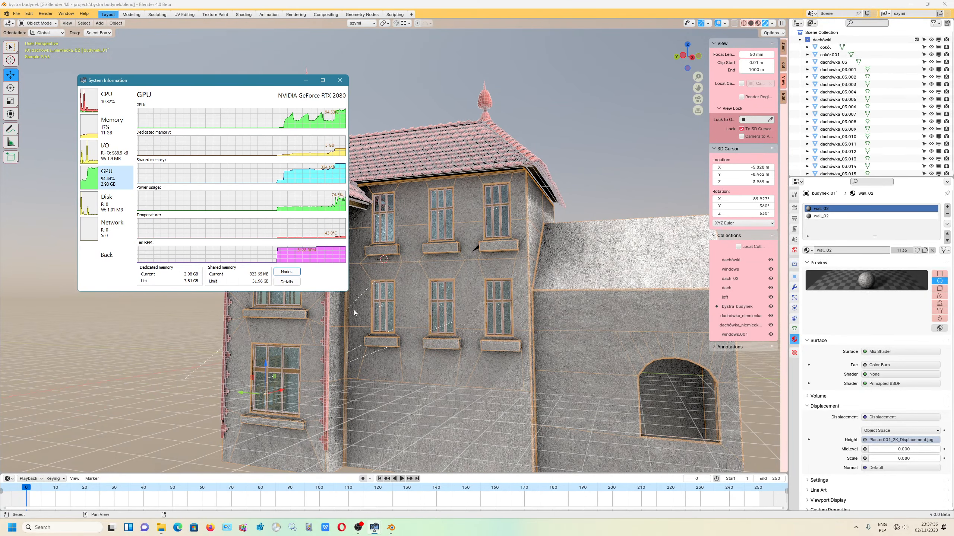
{"action": "left_click", "coordinate": [307, 81]}
Return the viewport to Material Preview shading with the building seen from its front
{"action": "middle_click_drag", "start_coordinate": [490, 272], "coordinate": [455, 318]}
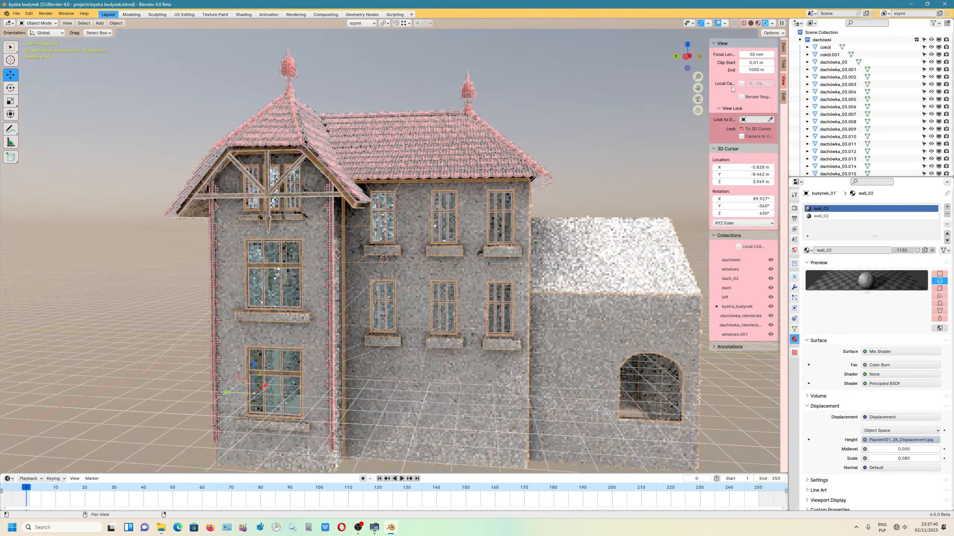
{"action": "left_click", "coordinate": [758, 24]}
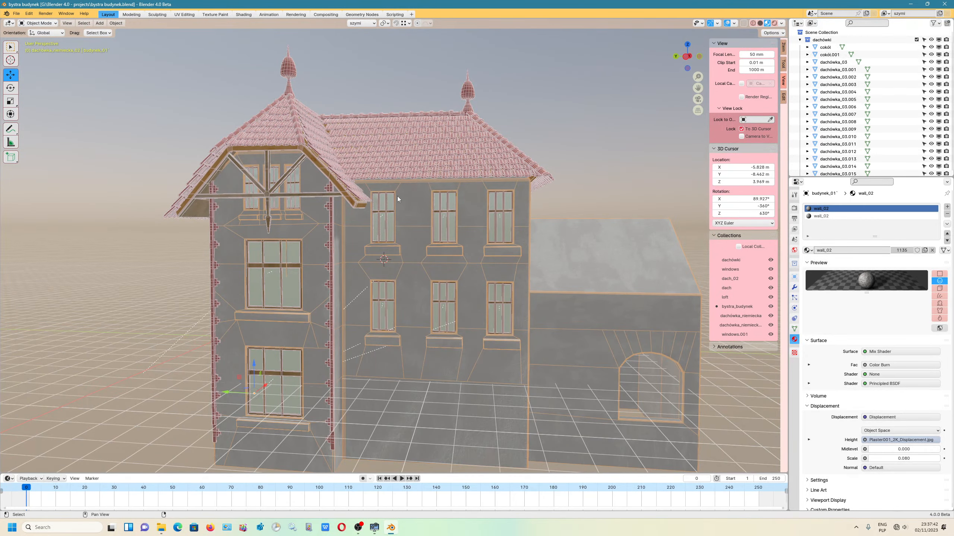
{"action": "mouse_move", "coordinate": [426, 256]}
{"action": "middle_mouse_down"}
{"action": "mouse_move", "coordinate": [417, 272]}
{"action": "mouse_move", "coordinate": [430, 260]}
{"action": "middle_mouse_up"}
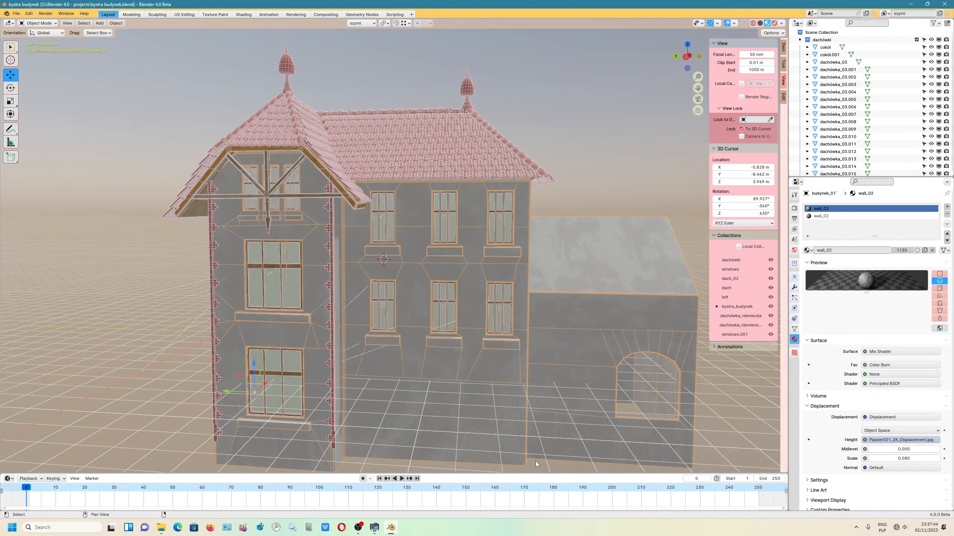
Switch to System Informer and examine the GPU usage, memory, power and temperature graphs with rendered shading off
{"action": "left_click", "coordinate": [374, 527]}
{"action": "left_click", "coordinate": [402, 502]}
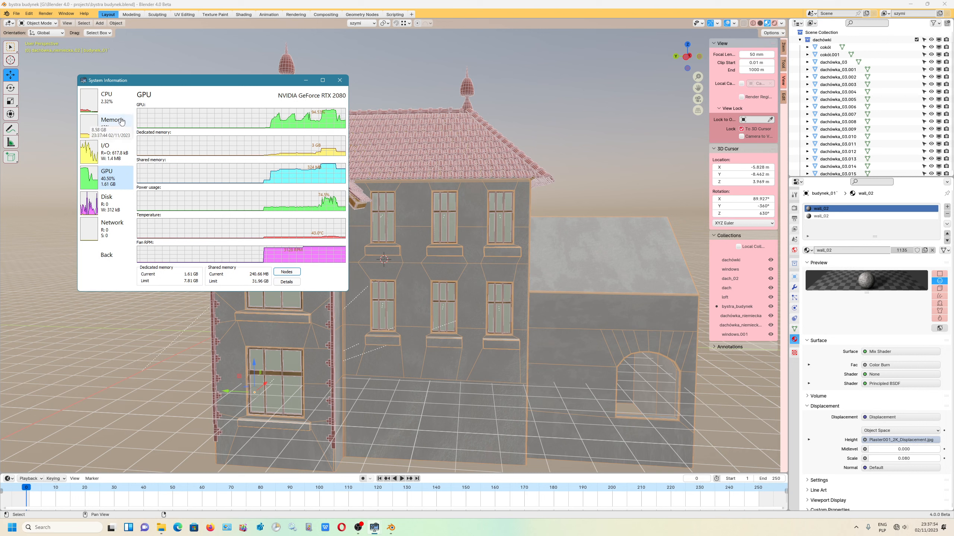
{"action": "mouse_move", "coordinate": [276, 123]}
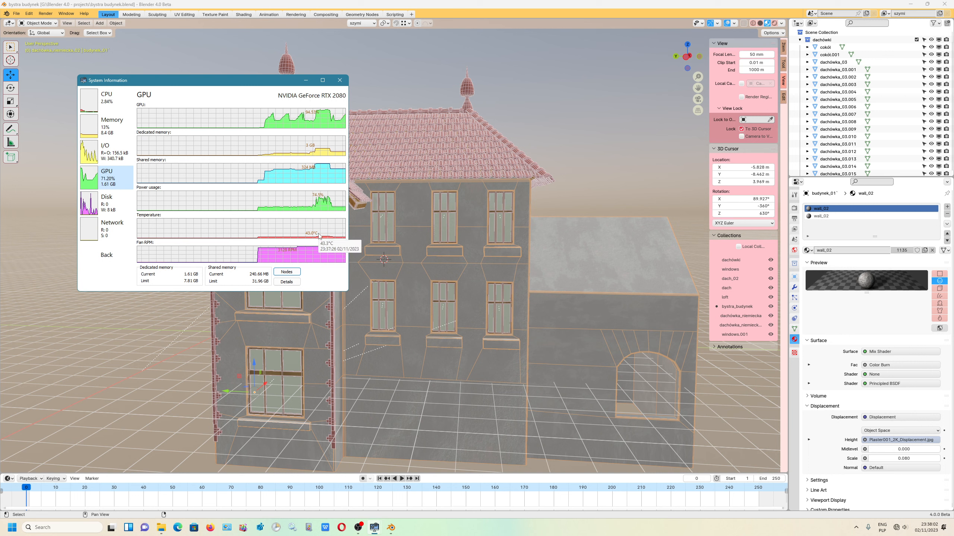
Check the idle GPU temperature and fan speed in MSI Afterburner, and minimise both monitoring windows
{"action": "left_click", "coordinate": [856, 528]}
{"action": "left_click", "coordinate": [864, 505]}
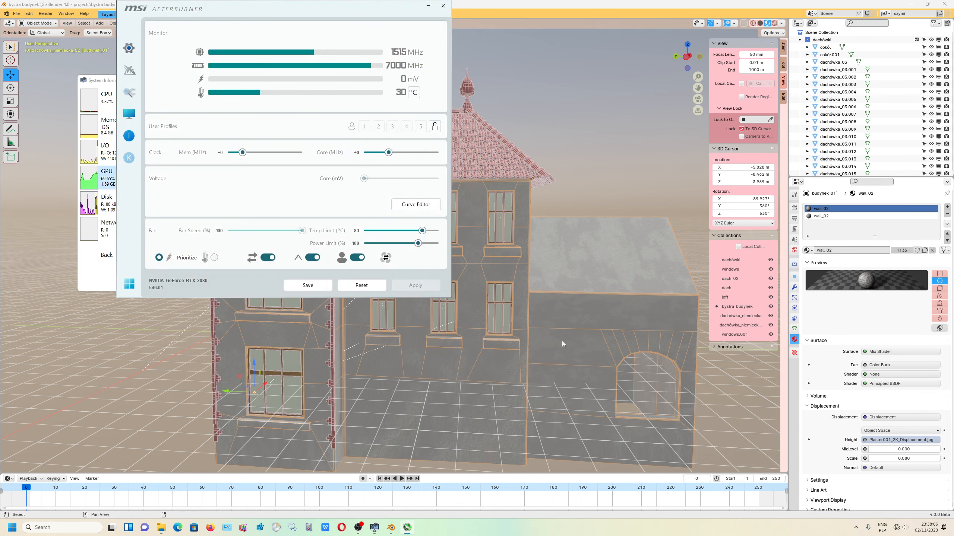
{"action": "left_click", "coordinate": [428, 5]}
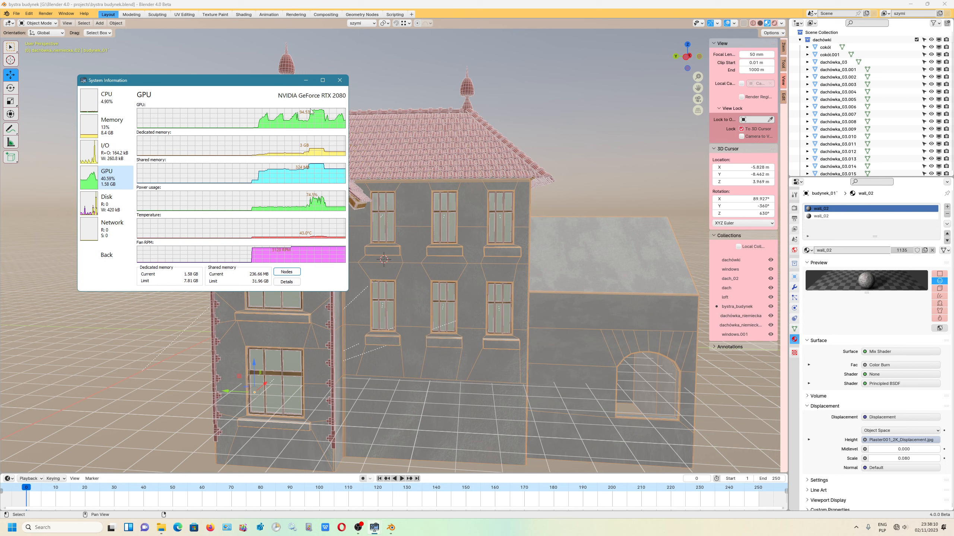
{"action": "left_click", "coordinate": [305, 81]}
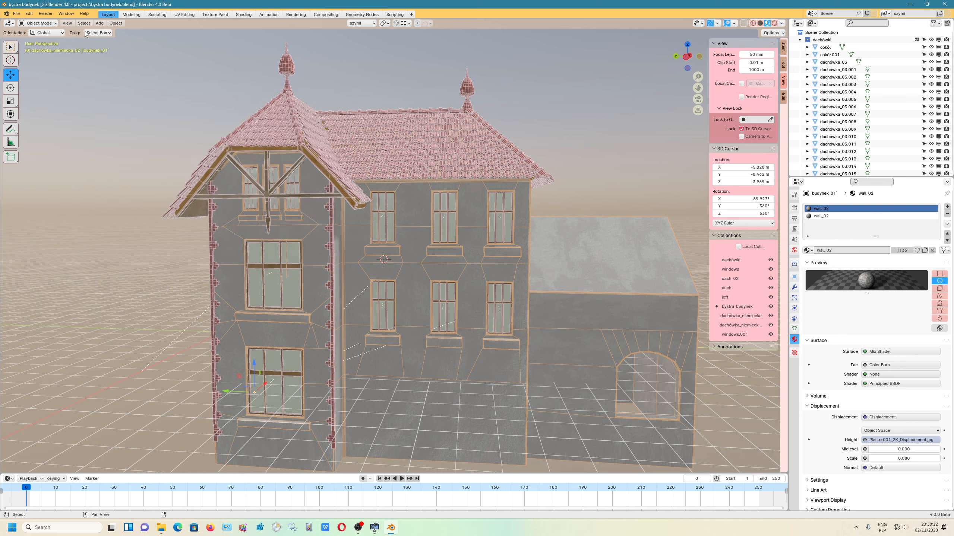
Check the Cycles render device selection in the Blender system preferences and close them
{"action": "left_click", "coordinate": [28, 14]}
{"action": "left_click", "coordinate": [62, 116]}
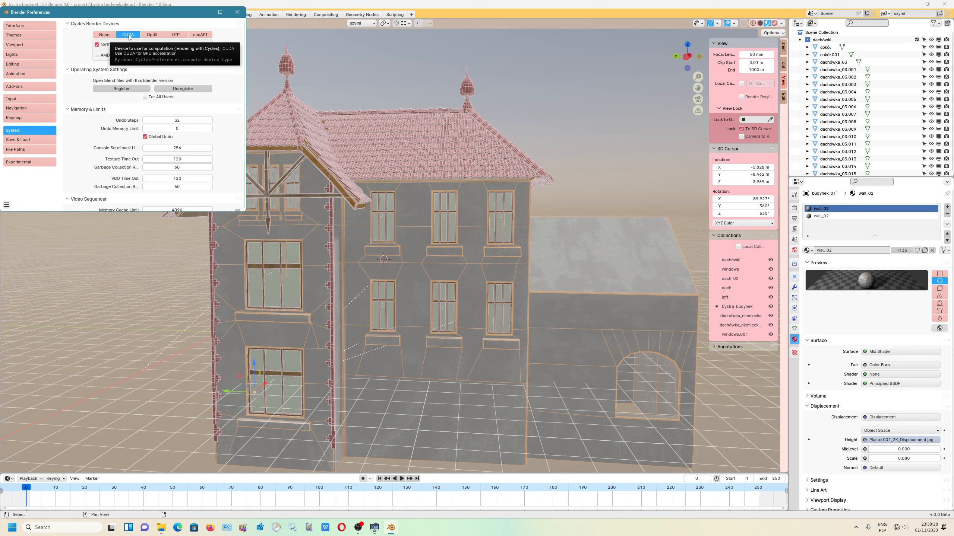
{"action": "left_click", "coordinate": [237, 12]}
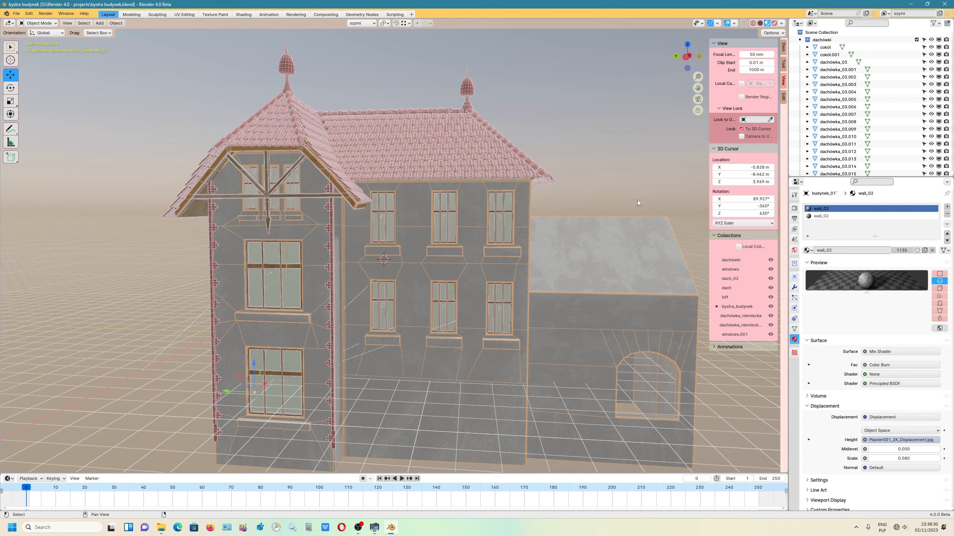
Review the Cycles render sampling settings and the available denoiser options
{"action": "left_click", "coordinate": [794, 209]}
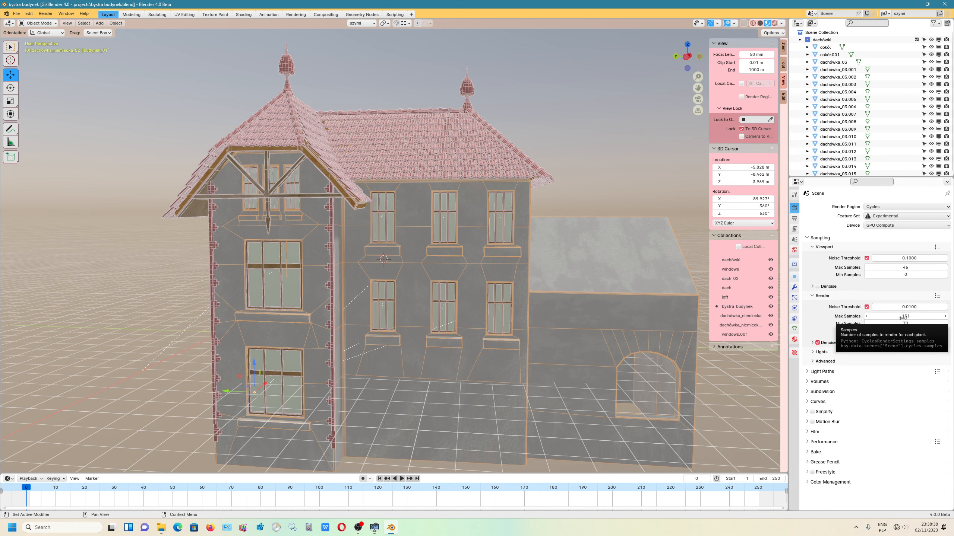
{"action": "left_click_drag", "start_coordinate": [905, 317], "coordinate": [908, 317]}
{"action": "left_click", "coordinate": [813, 343]}
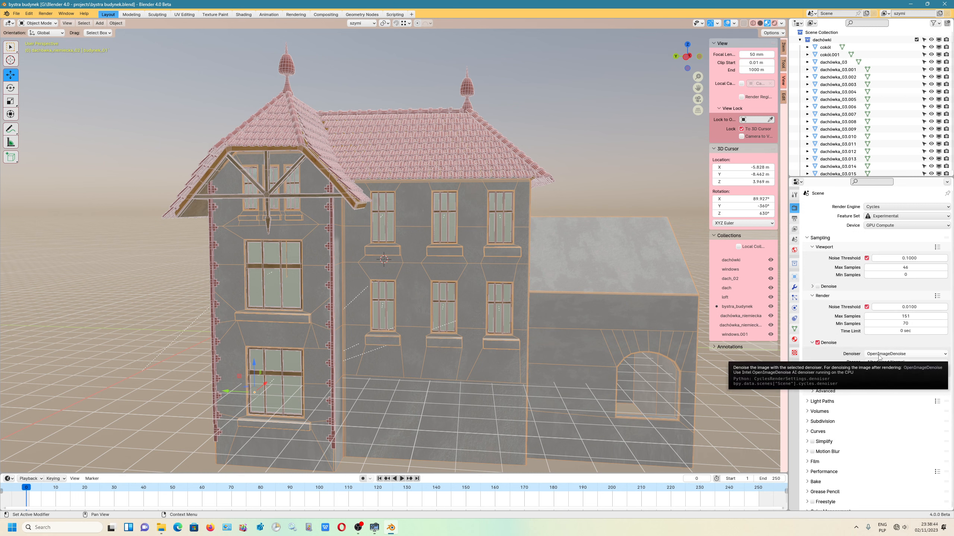
{"action": "left_click", "coordinate": [875, 354]}
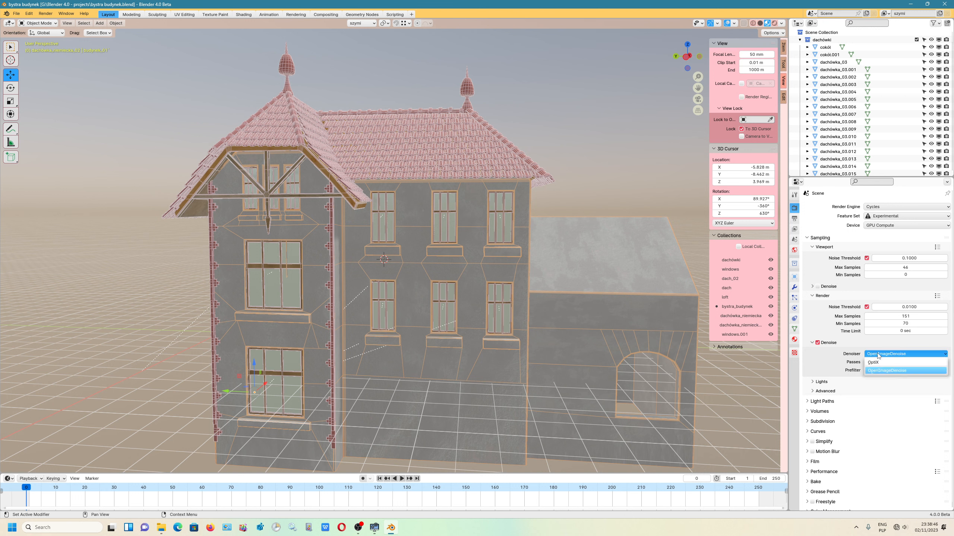
{"action": "left_click", "coordinate": [877, 353]}
{"action": "left_click", "coordinate": [877, 354]}
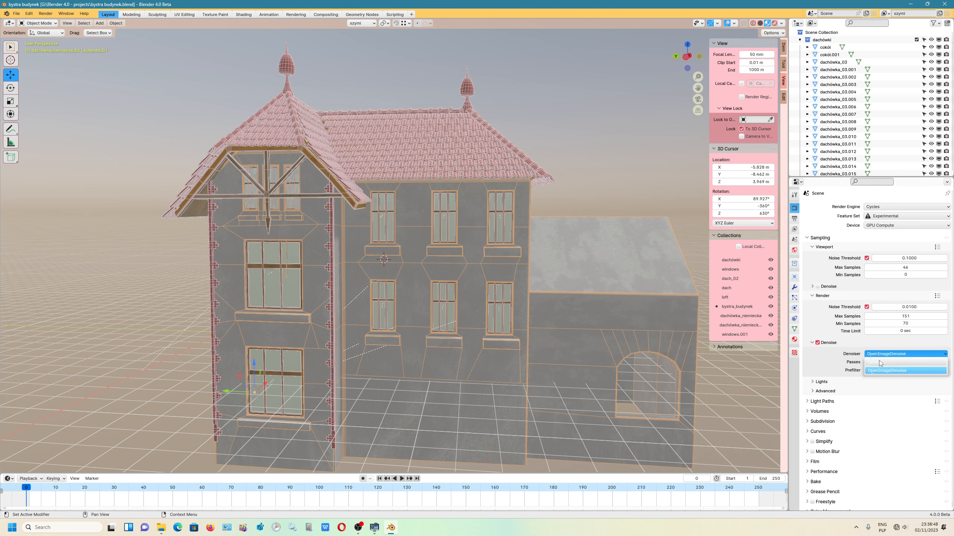
{"action": "left_click", "coordinate": [879, 355]}
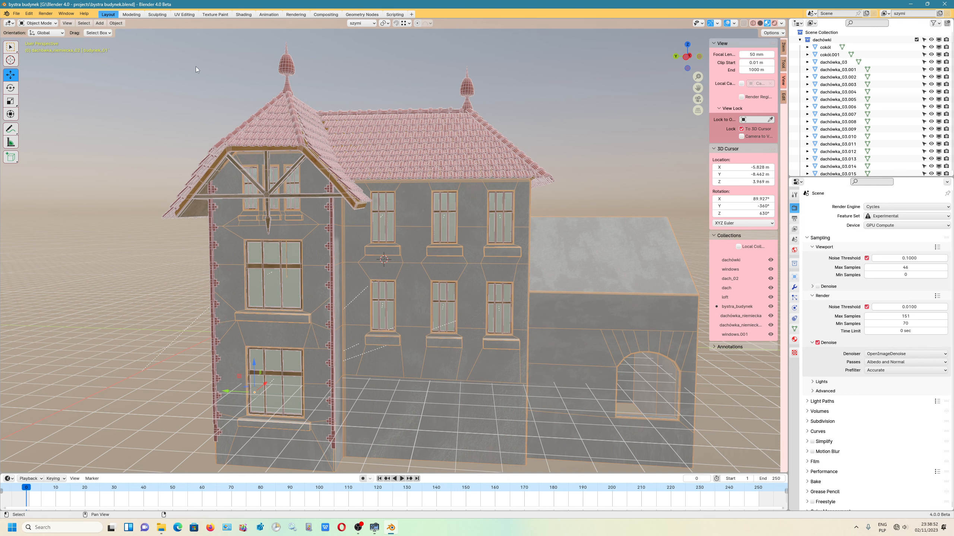
Check the output resolution and render the scene as a still image
{"action": "left_click", "coordinate": [795, 219]}
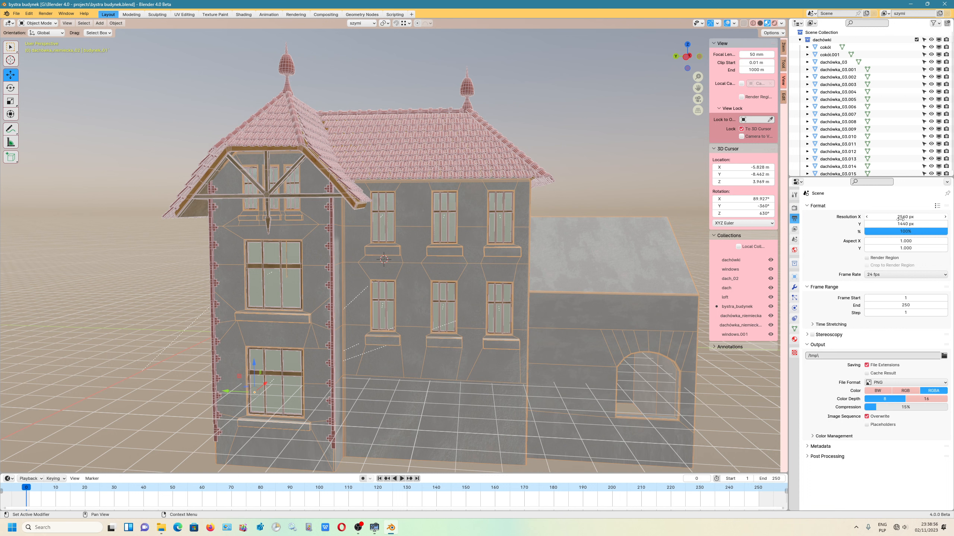
{"action": "left_click", "coordinate": [45, 14]}
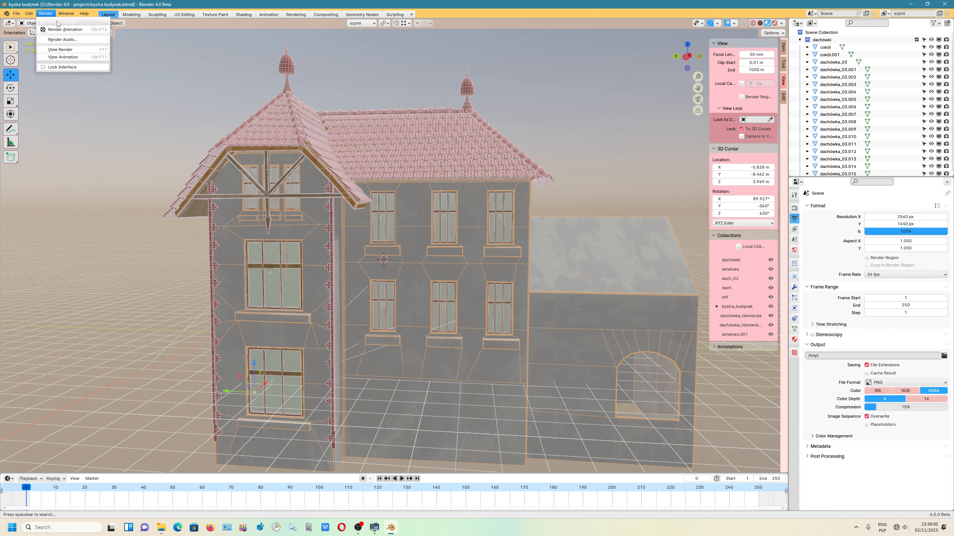
{"action": "left_click", "coordinate": [58, 24]}
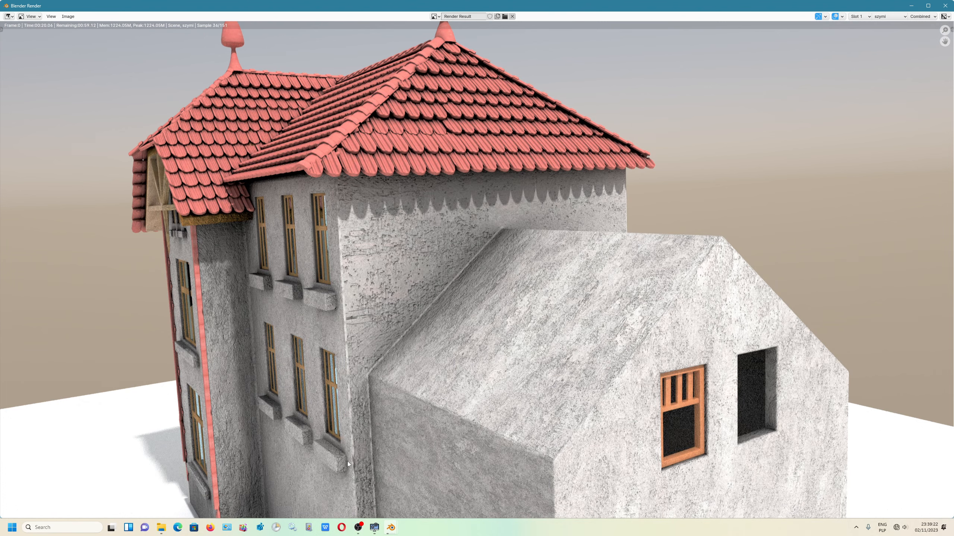
Switch to System Informer, move its GPU graphs clear of the roof, and examine the GPU load during the render
{"action": "mouse_move", "coordinate": [374, 527]}
{"action": "left_click", "coordinate": [406, 484]}
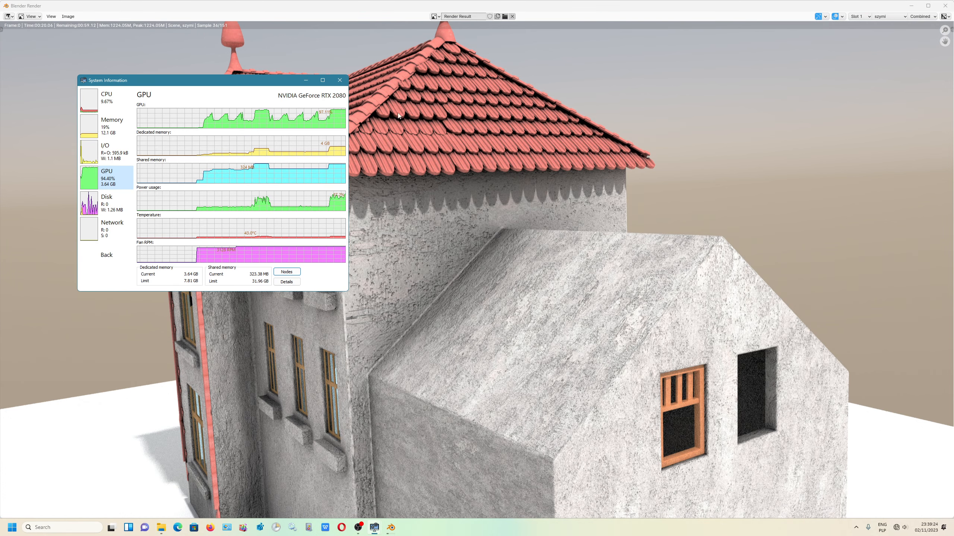
{"action": "left_click_drag", "start_coordinate": [280, 87], "coordinate": [769, 245]}
{"action": "mouse_move", "coordinate": [749, 390]}
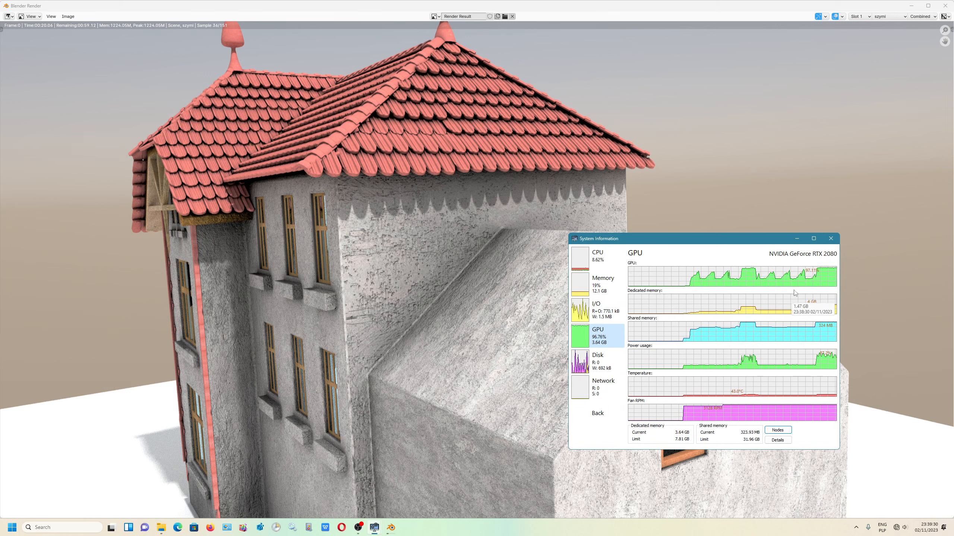
{"action": "left_click", "coordinate": [796, 239]}
Check the GPU temperature and clocks in MSI Afterburner during the render, and inspect the finished image up close
{"action": "left_click", "coordinate": [855, 530]}
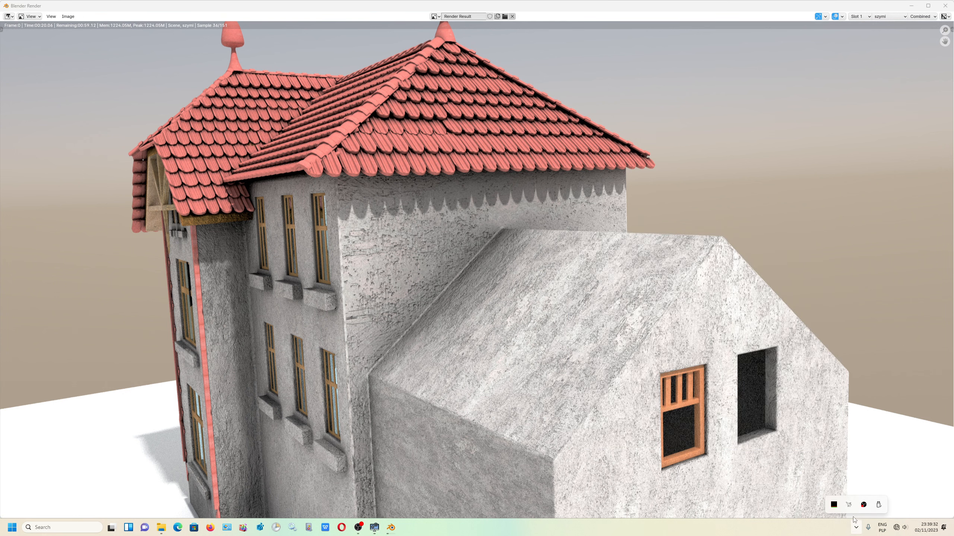
{"action": "left_click", "coordinate": [850, 509]}
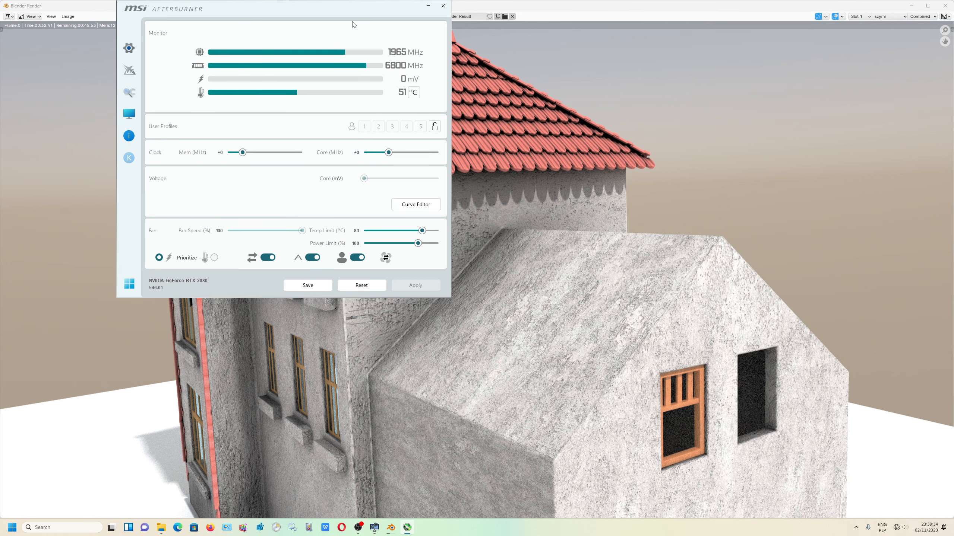
{"action": "left_click_drag", "start_coordinate": [354, 24], "coordinate": [758, 174]}
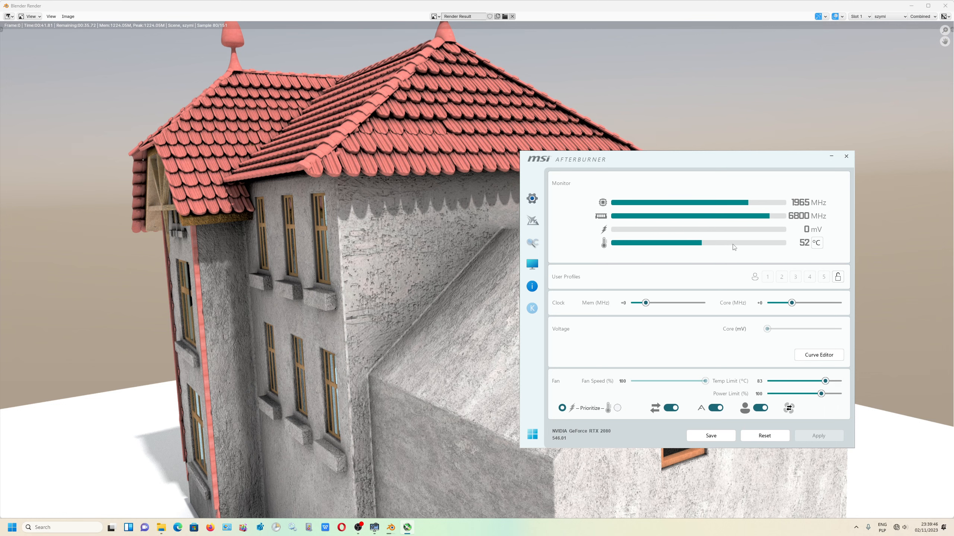
{"action": "left_click", "coordinate": [831, 156]}
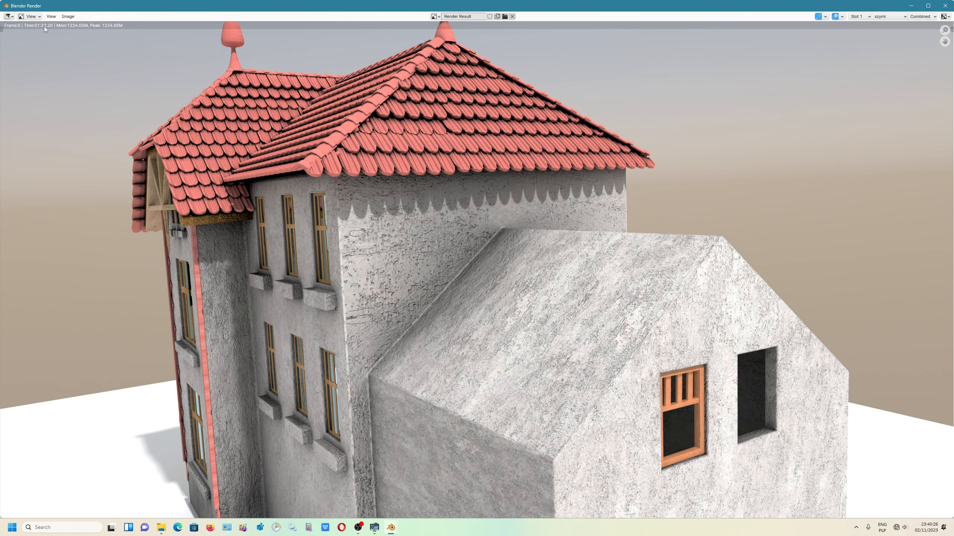
{"action": "scroll", "coordinate": [461, 181], "scroll_direction": "up", "scroll_amount": 1}
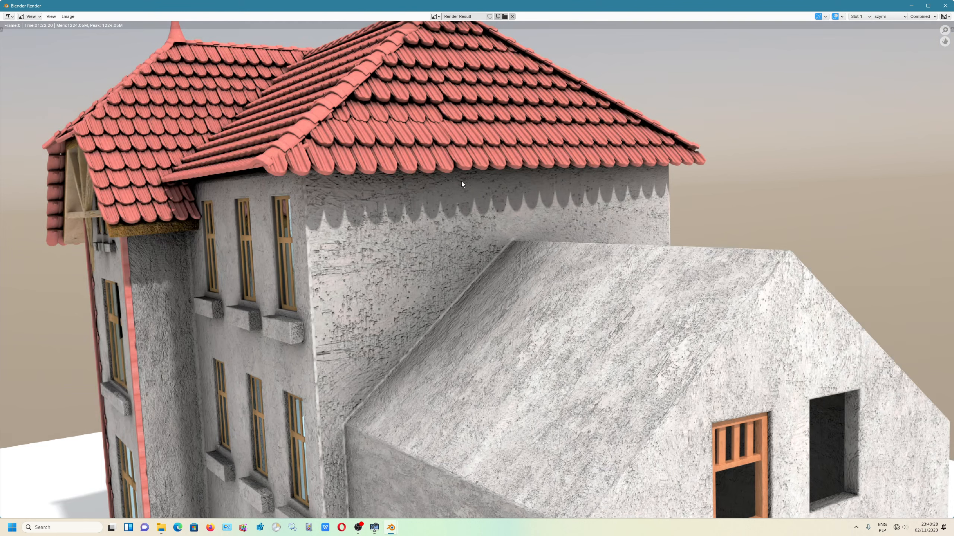
View the whole rendered image of the building, and close the render window
{"action": "scroll", "coordinate": [457, 182], "scroll_direction": "down", "scroll_amount": 4}
{"action": "scroll", "coordinate": [454, 189], "scroll_direction": "up", "scroll_amount": 1}
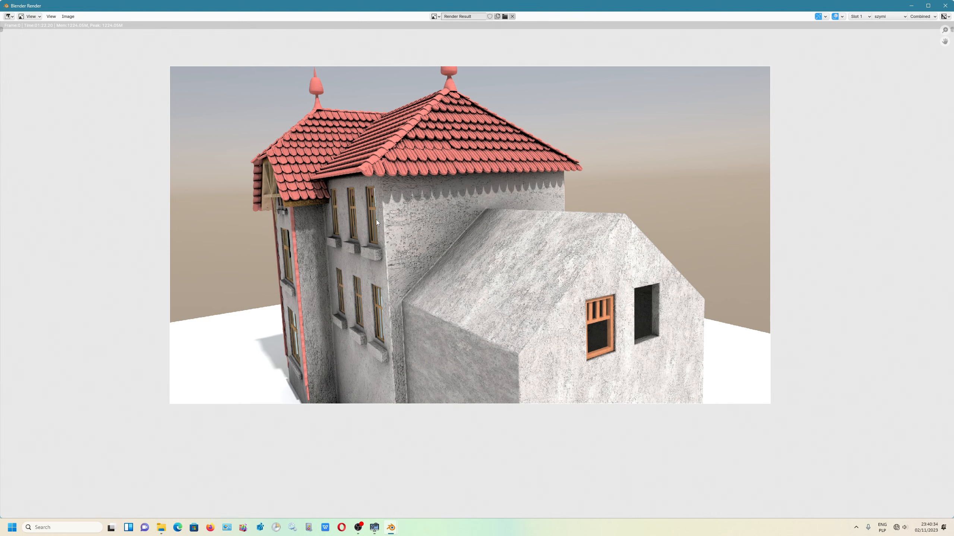
{"action": "left_click", "coordinate": [945, 6]}
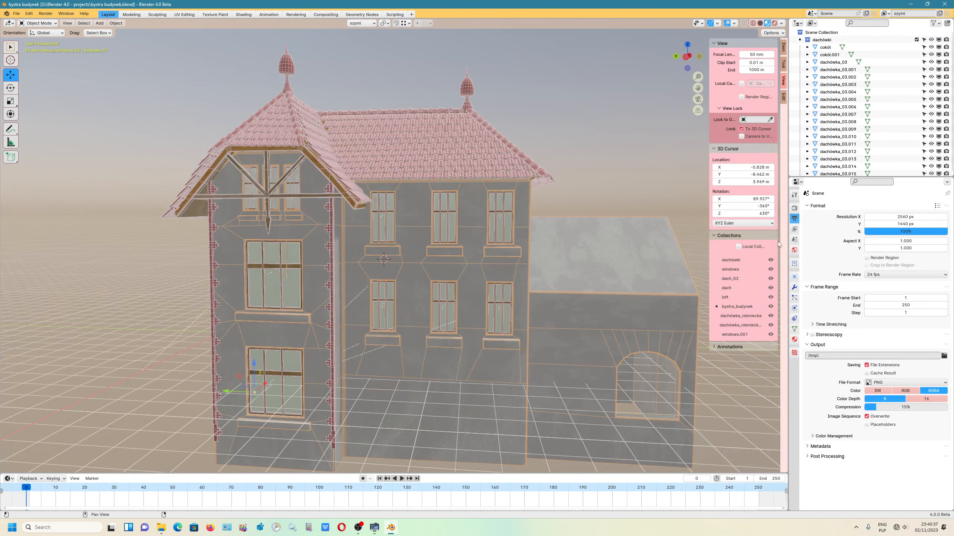
Return to the Cycles render settings and review the advanced sampling options
{"action": "left_click", "coordinate": [794, 208]}
{"action": "scroll", "coordinate": [875, 338], "scroll_direction": "down", "scroll_amount": 1}
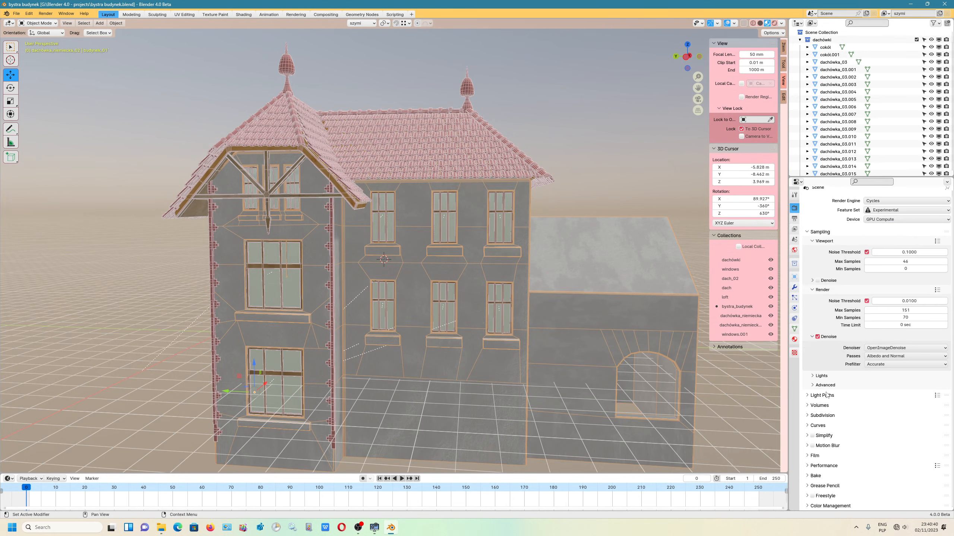
{"action": "left_click", "coordinate": [824, 386]}
{"action": "scroll", "coordinate": [822, 394], "scroll_direction": "down", "scroll_amount": 5}
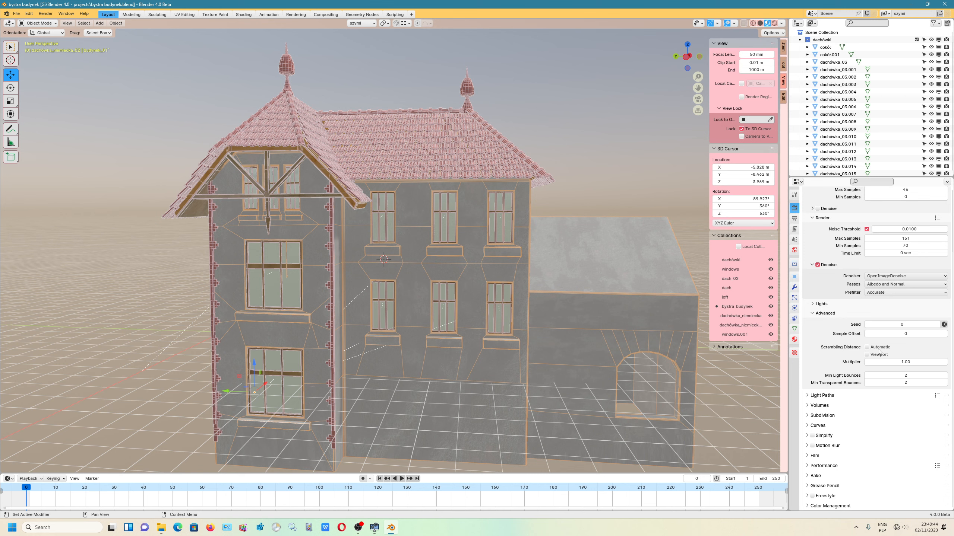
Set the diffuse and glossy light path max bounces to 4 each, and show the Fast GI Approximation settings
{"action": "left_click", "coordinate": [818, 395]}
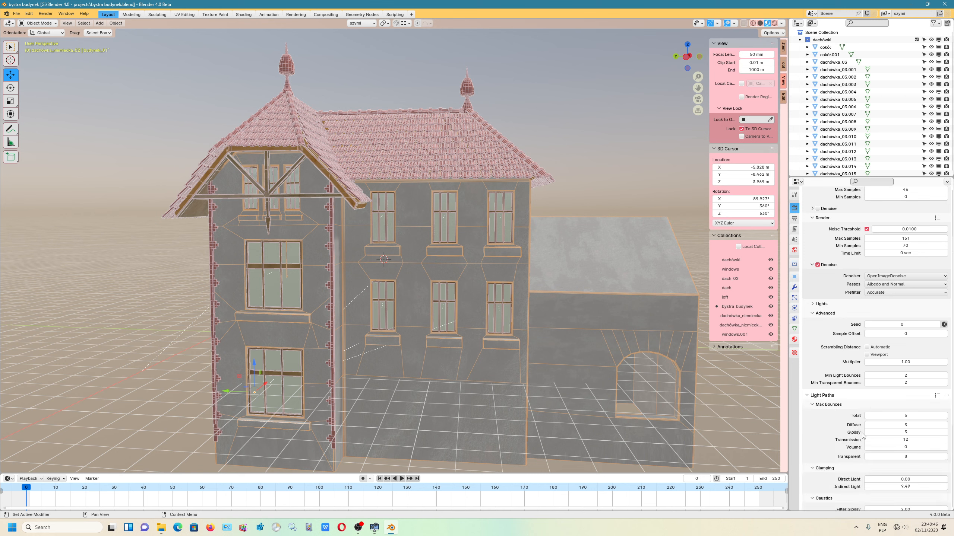
{"action": "scroll", "coordinate": [871, 421], "scroll_direction": "down", "scroll_amount": 4}
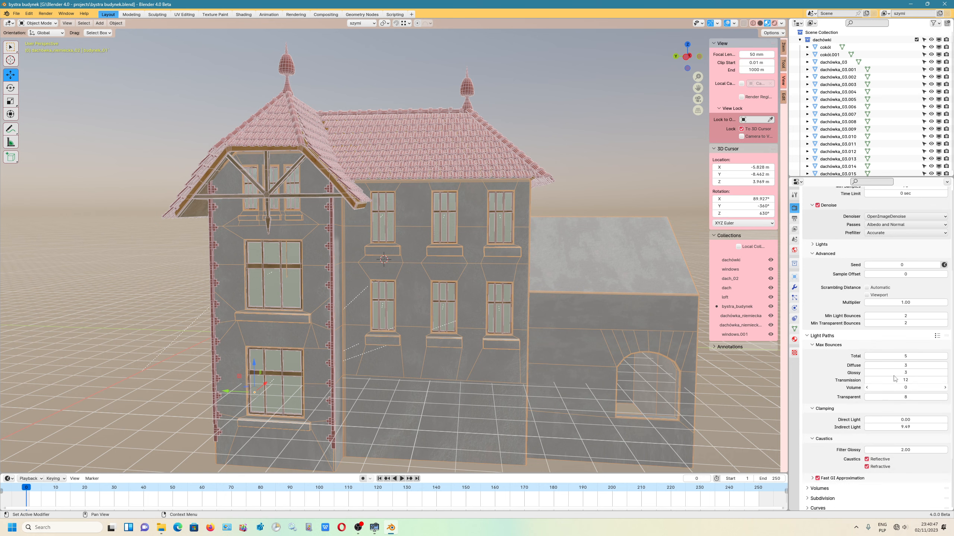
{"action": "left_click", "coordinate": [945, 365]}
{"action": "left_click", "coordinate": [945, 373]}
{"action": "left_click", "coordinate": [809, 479]}
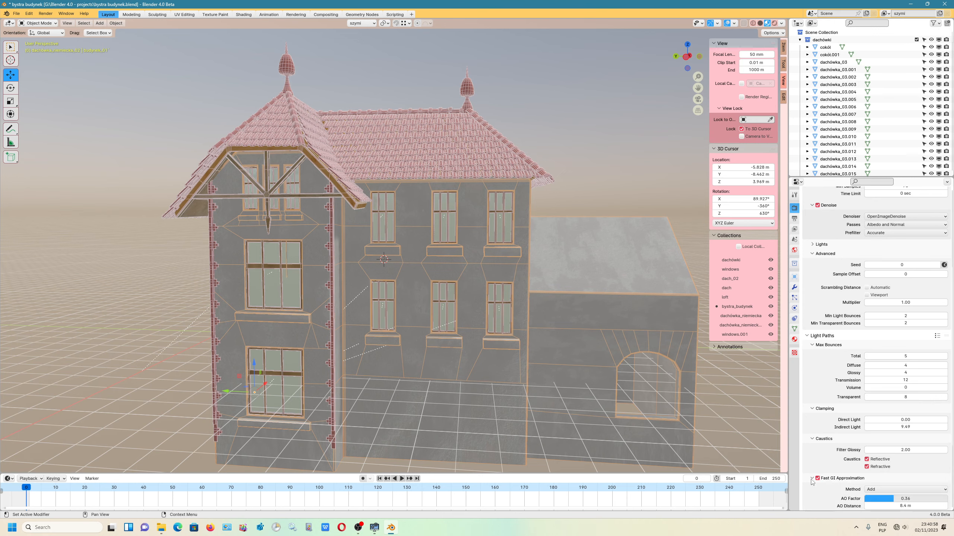
{"action": "scroll", "coordinate": [537, 399], "scroll_direction": "down", "scroll_amount": 5}
View the building from its front corner, and switch to System Informer to examine the GPU graphs
{"action": "middle_click_drag", "start_coordinate": [476, 363], "coordinate": [418, 380]}
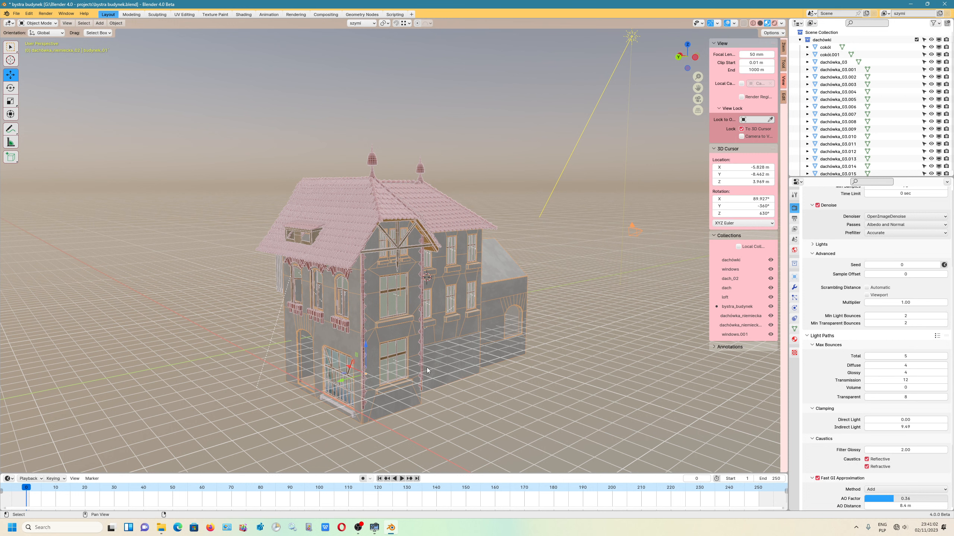
{"action": "mouse_move", "coordinate": [375, 528]}
{"action": "left_click", "coordinate": [406, 484]}
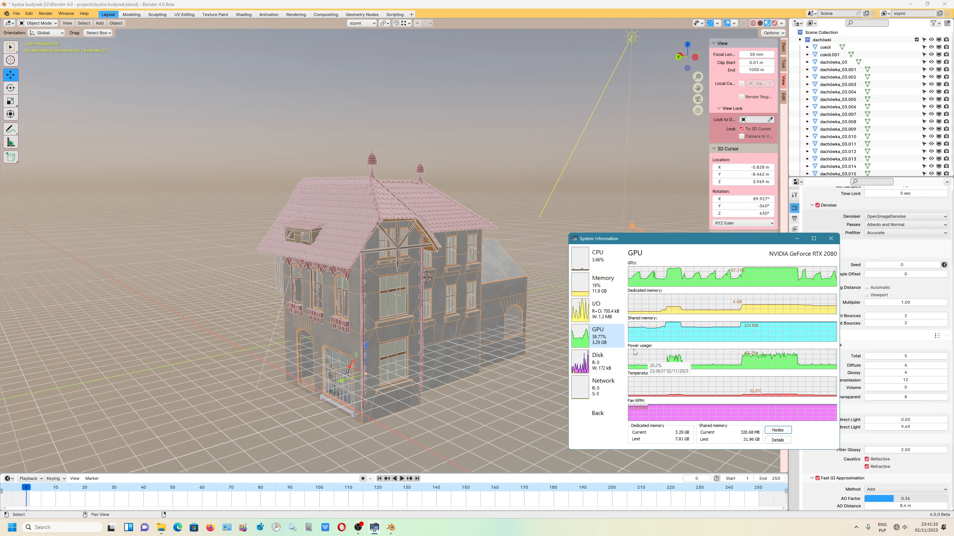